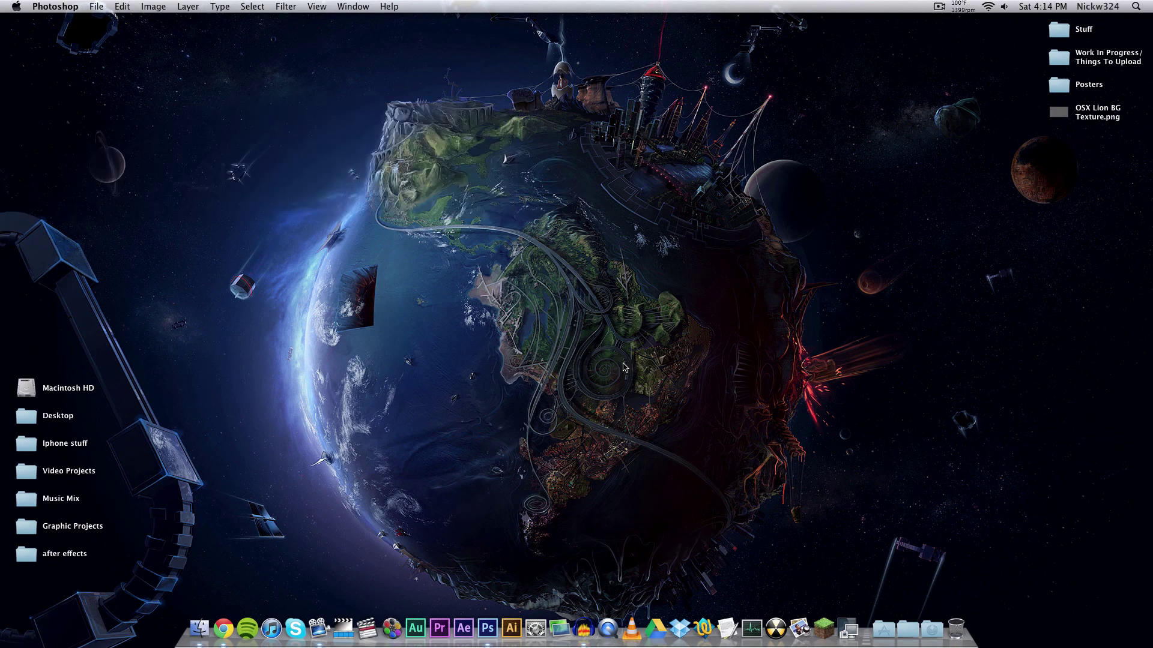
# Step: Preview the OSX Lion BG Texture.png reference on the desktop with Quick Look, then deselect it
pyautogui.press('F3')
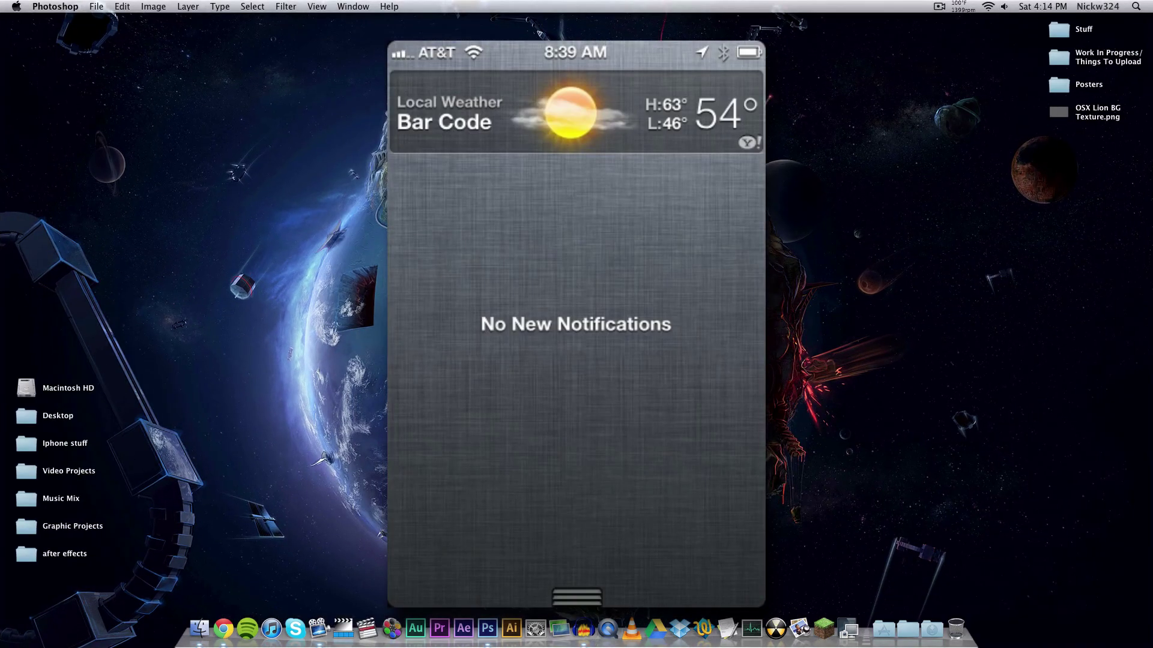
pyautogui.click(648, 284)
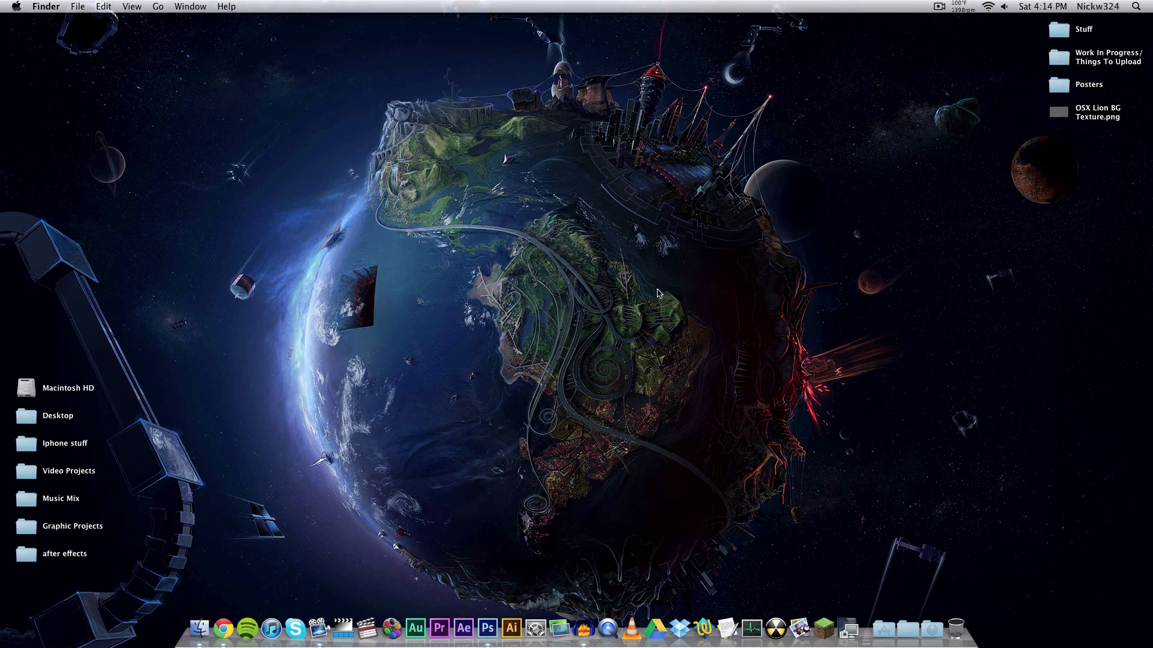
pyautogui.click(1058, 113)
pyautogui.press('space')
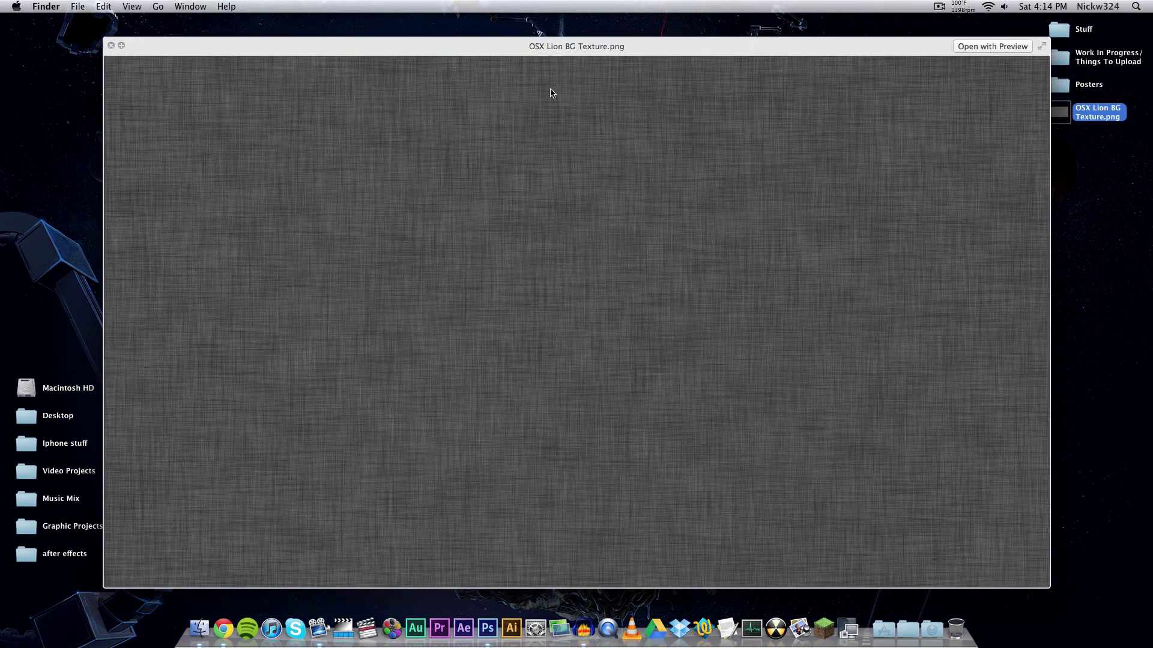
pyautogui.press('space')
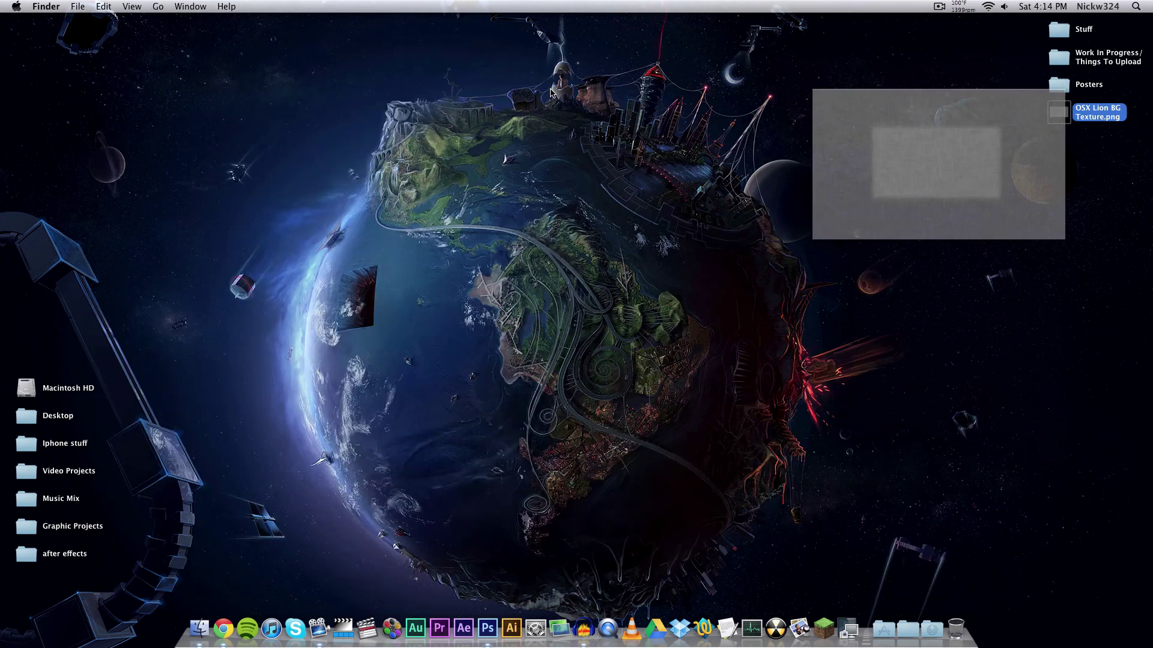
pyautogui.click(547, 151)
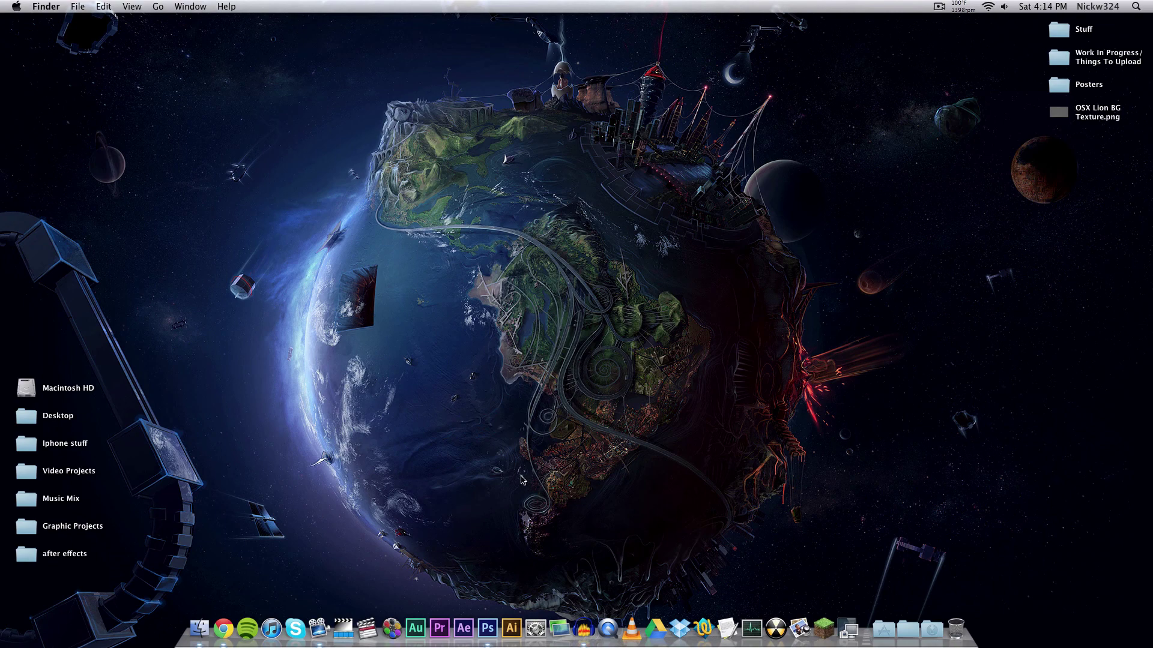
# Step: Switch to Photoshop and create a new 1920×1080 px, 72 ppi RGB document, Untitled-1
pyautogui.click(487, 629)
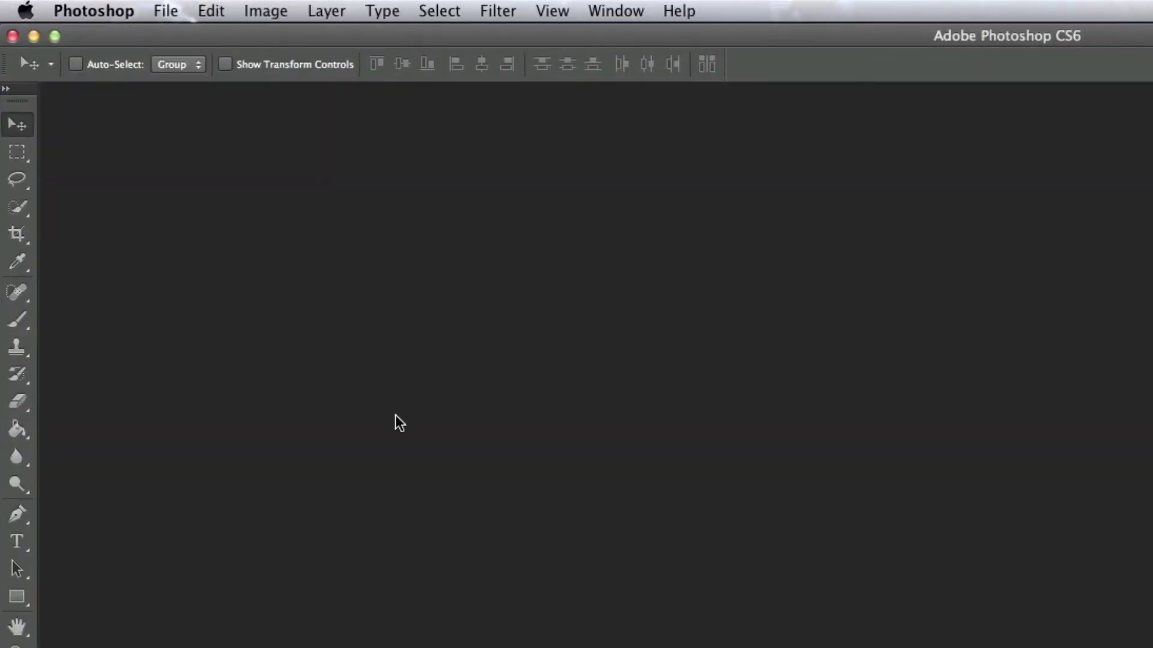
pyautogui.click(166, 11)
pyautogui.click(175, 53)
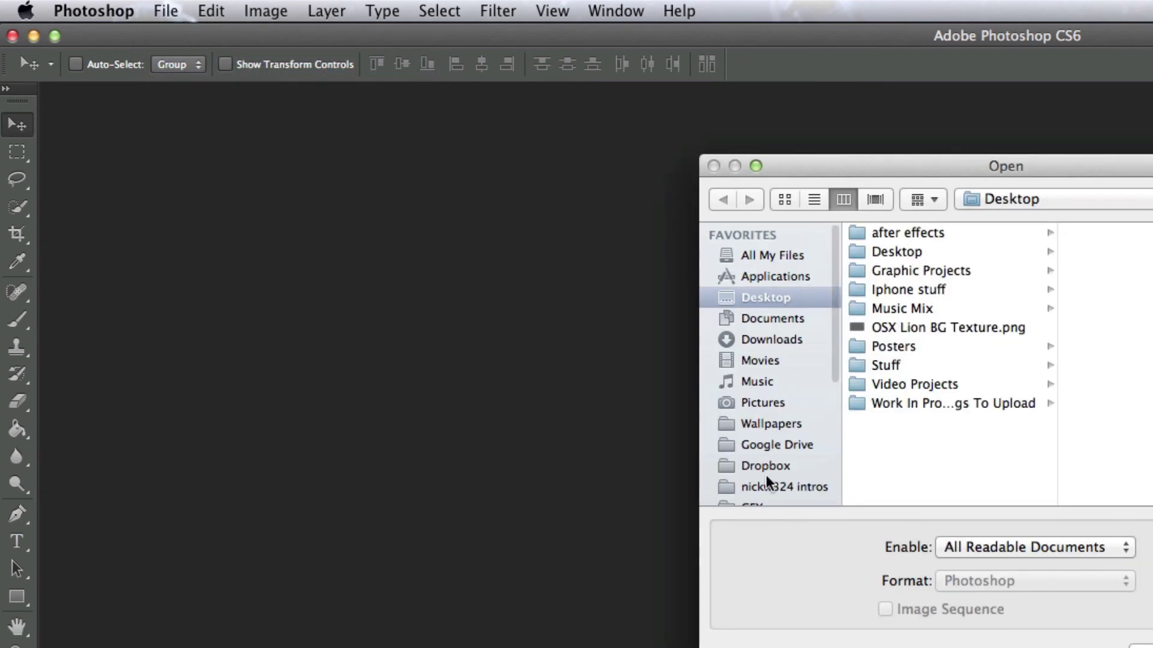
pyautogui.click(1145, 646)
pyautogui.click(163, 14)
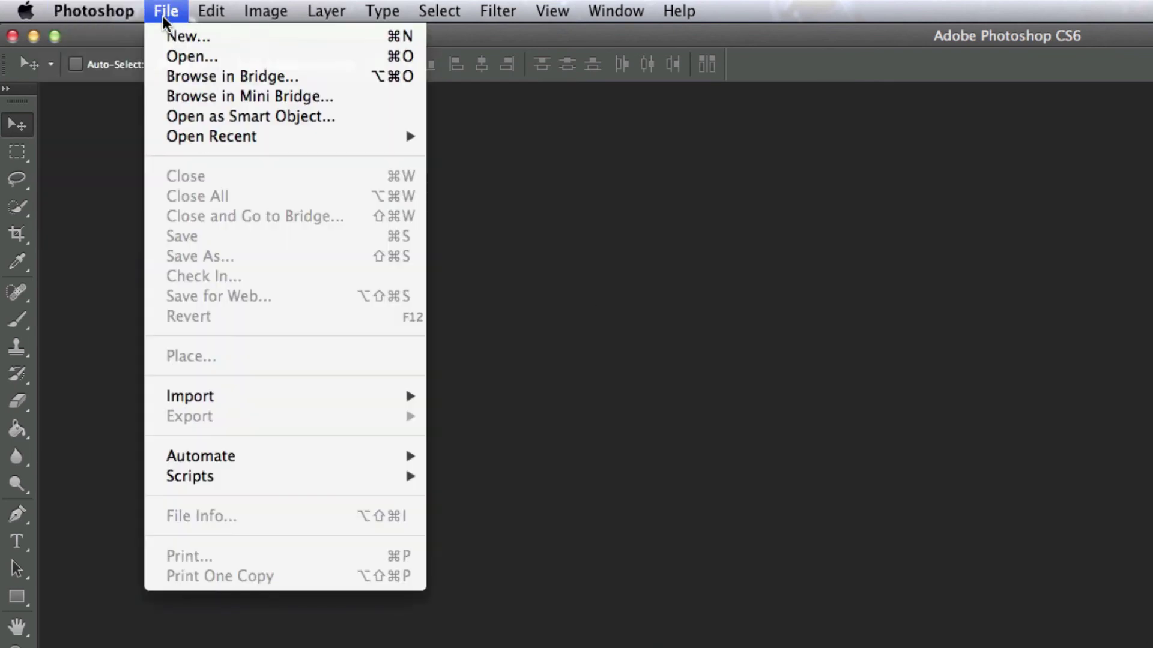
pyautogui.click(163, 31)
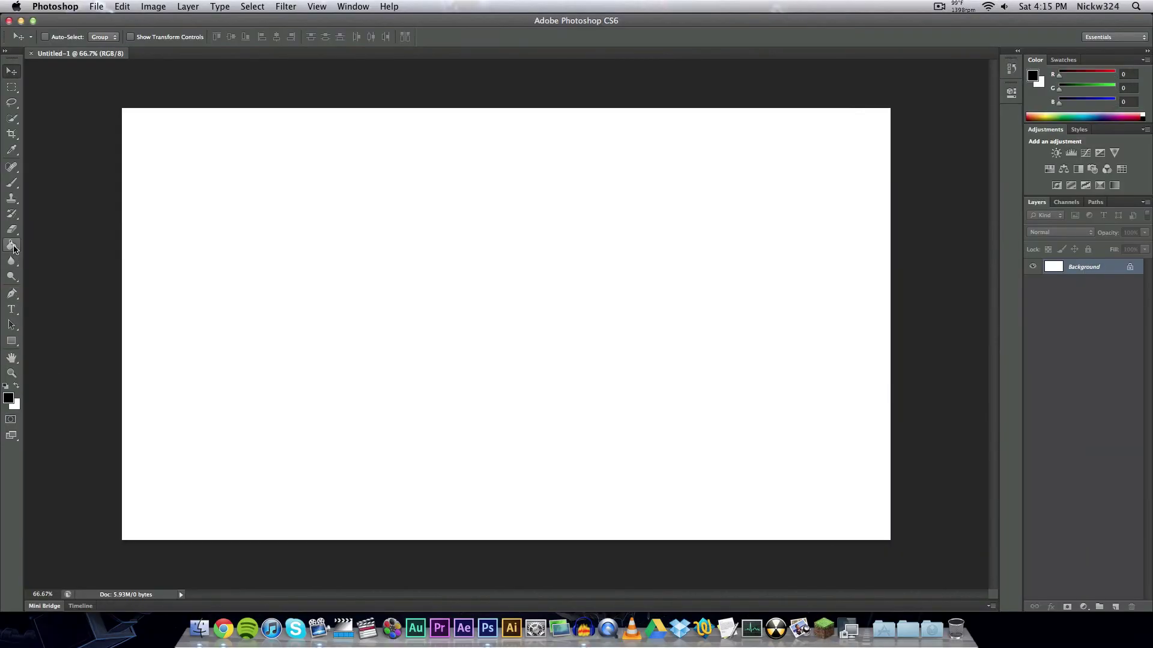
# Step: Fill the Background black and add a new Layer 1 filled with white
pyautogui.click(365, 273)
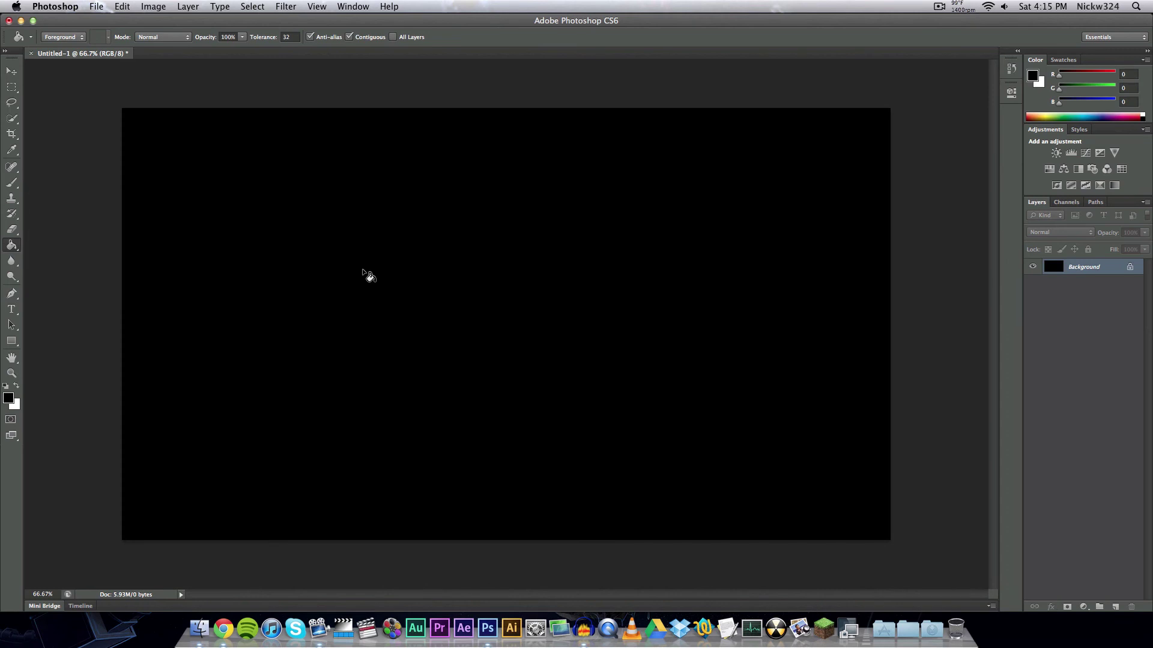
pyautogui.click(1117, 607)
pyautogui.click(17, 386)
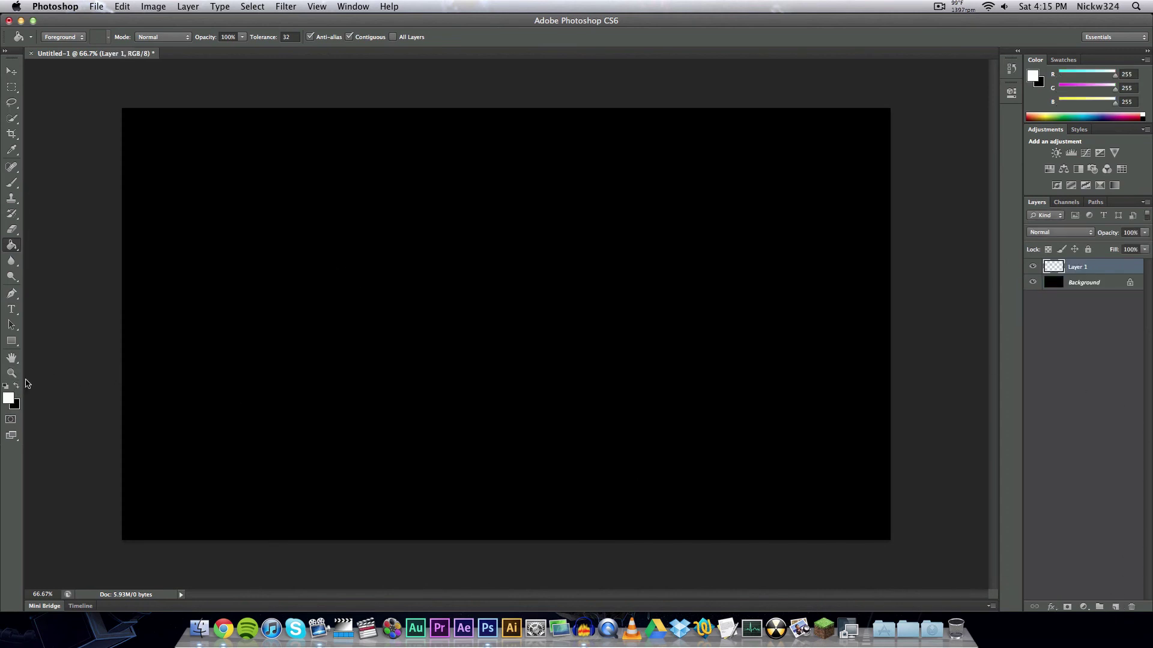
pyautogui.click(248, 291)
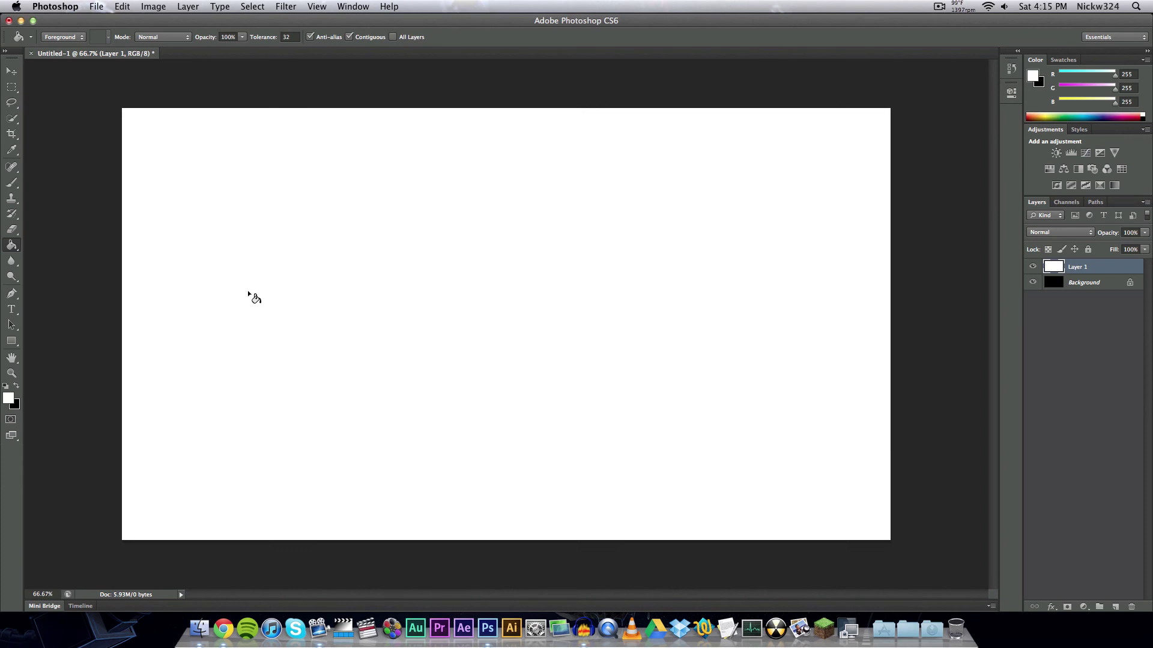
# Step: Cover Layer 1 with 100% Gaussian monochromatic noise using Add Noise
pyautogui.click(11, 72)
pyautogui.click(286, 6)
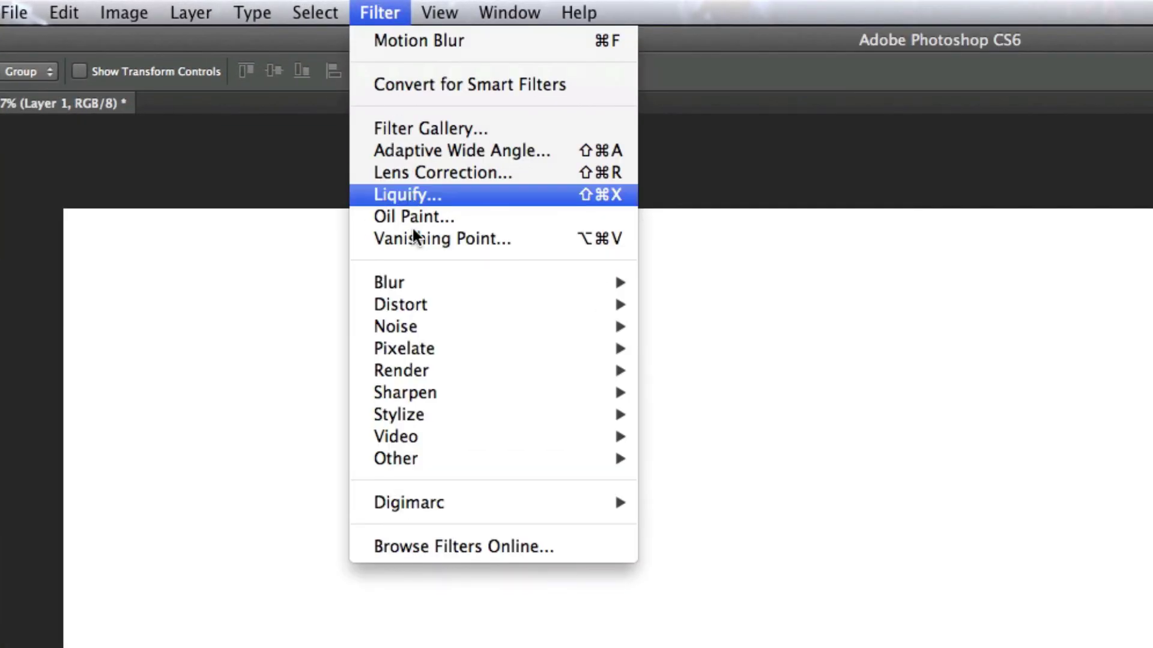
pyautogui.moveTo(353, 166)
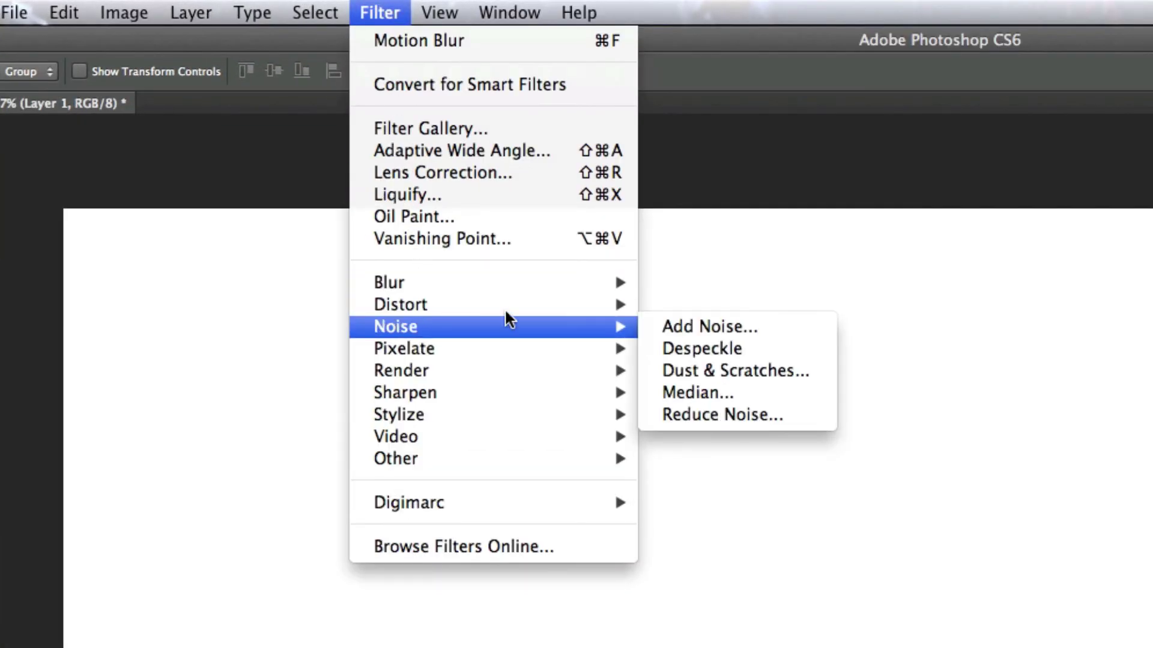
pyautogui.click(665, 326)
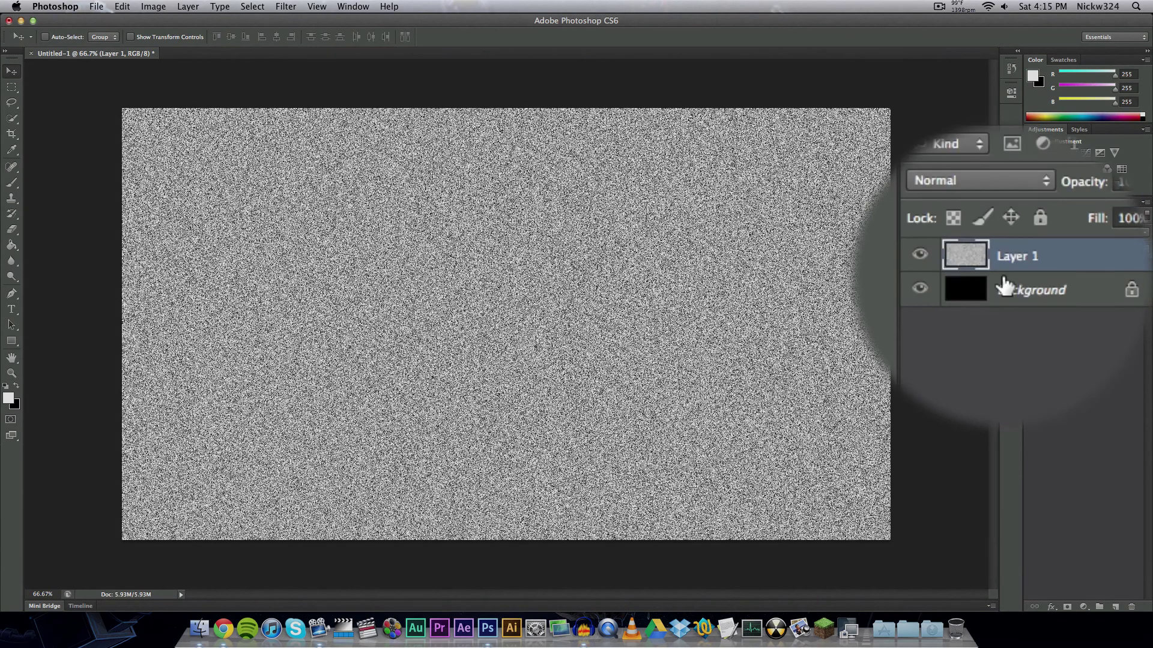
# Step: Duplicate Layer 1 as Layer 1 copy, hide the copy, and select Layer 1
pyautogui.rightClick(1075, 269)
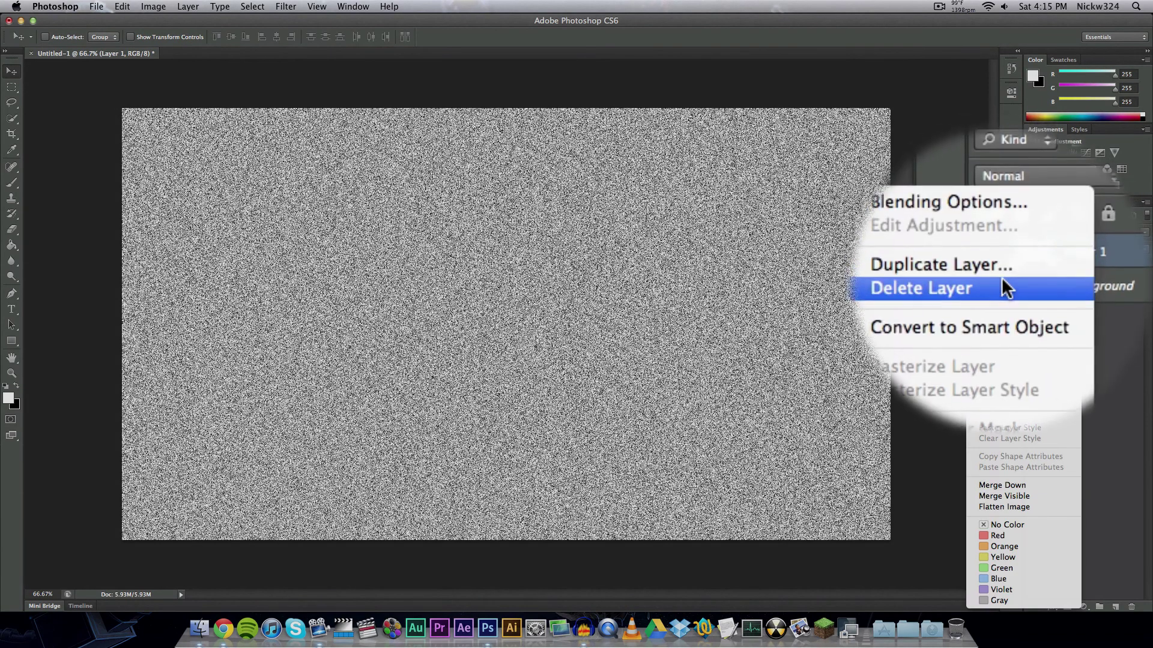
pyautogui.click(1002, 270)
pyautogui.click(708, 252)
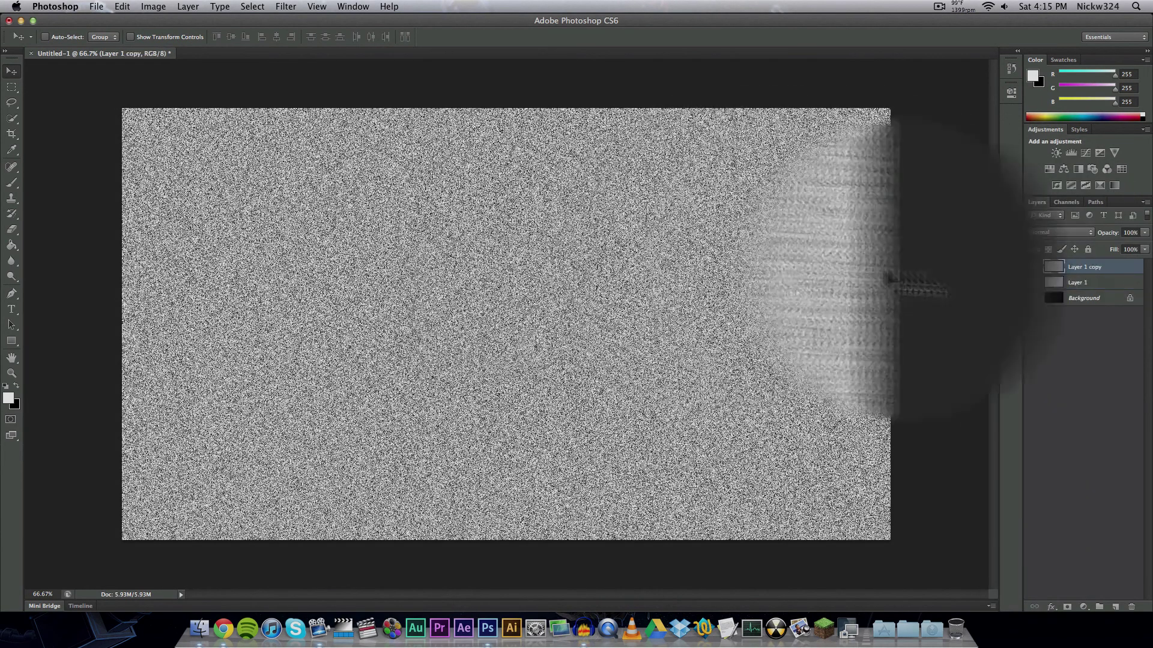
pyautogui.click(1032, 267)
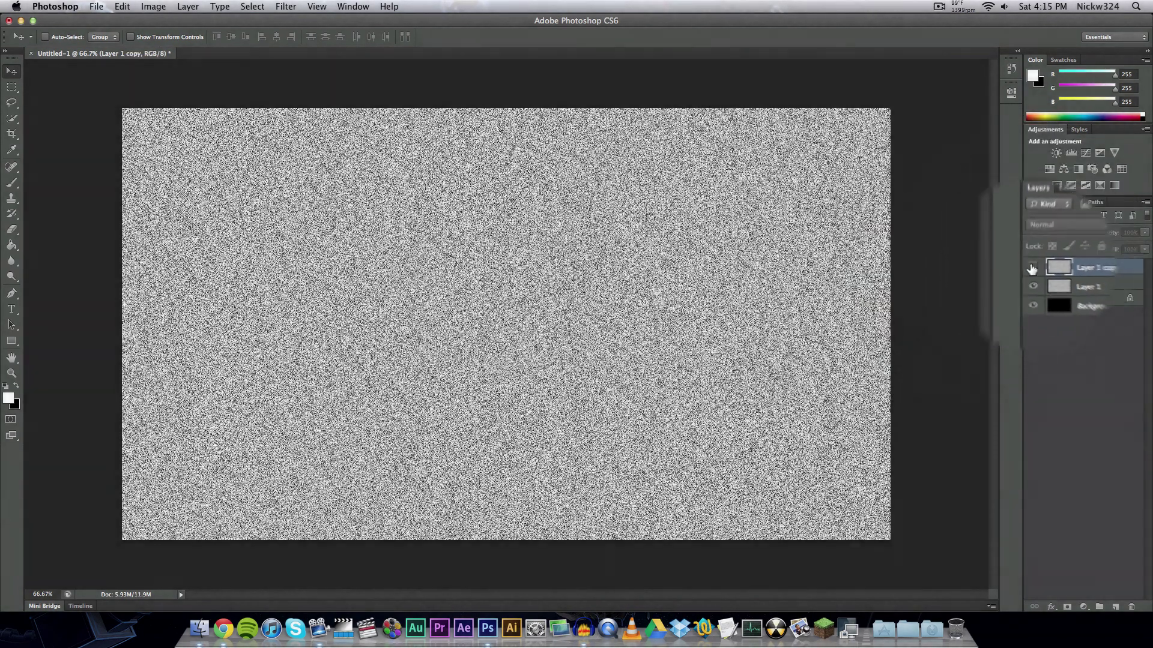
pyautogui.click(1087, 283)
# Step: Give Layer 1 a 0°, 50-pixel Motion Blur for horizontal brushed streaks
pyautogui.click(286, 6)
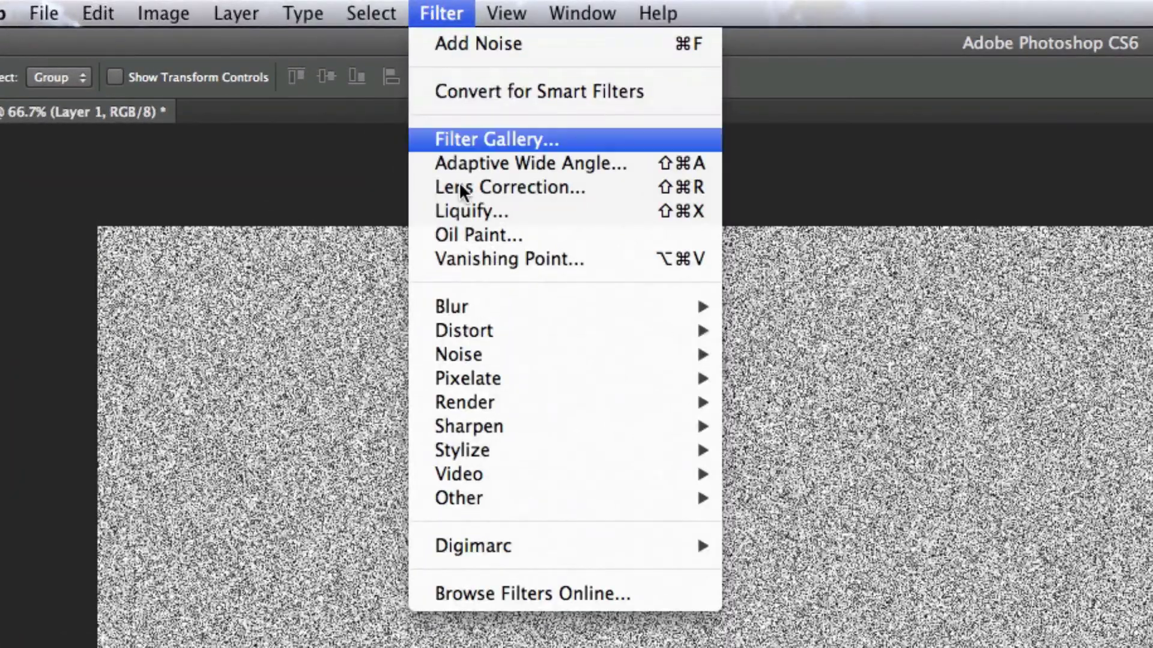
pyautogui.moveTo(305, 149)
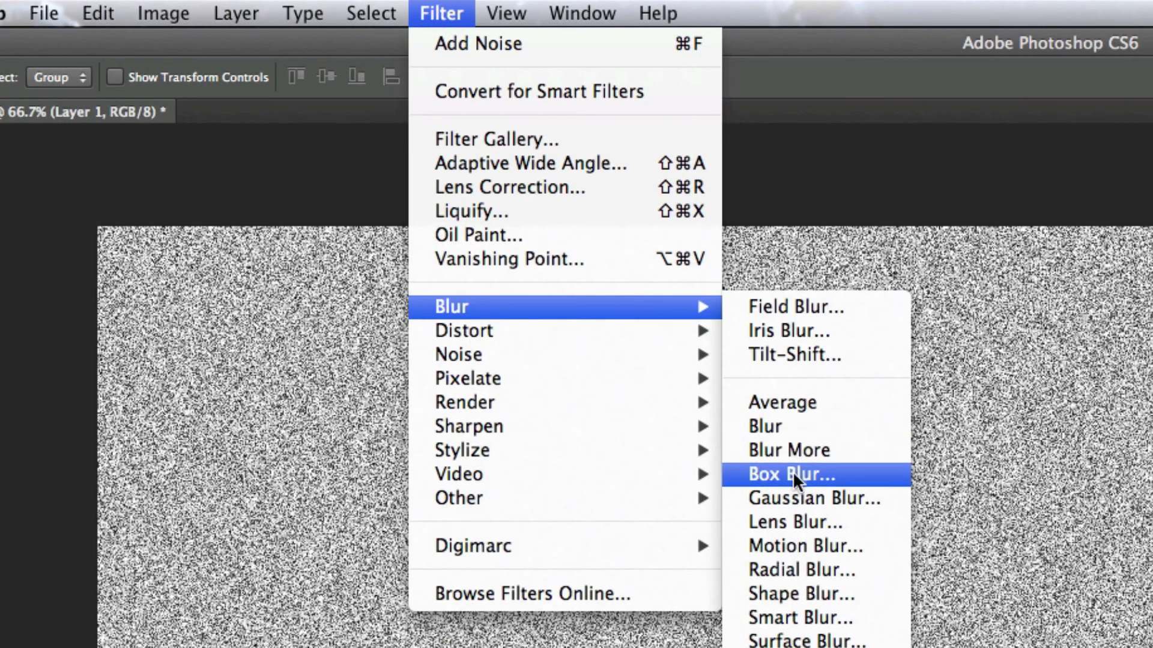
pyautogui.click(805, 546)
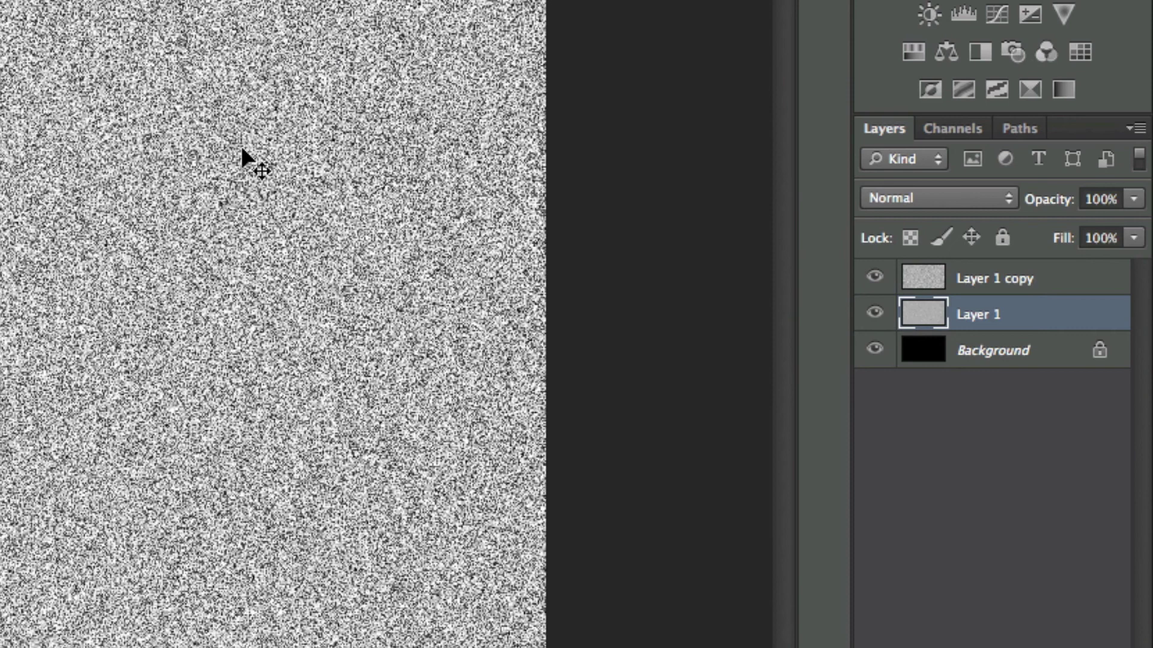
# Step: Apply a 90°, 50-pixel Motion Blur to Layer 1 copy for vertical streaks
pyautogui.click(1047, 284)
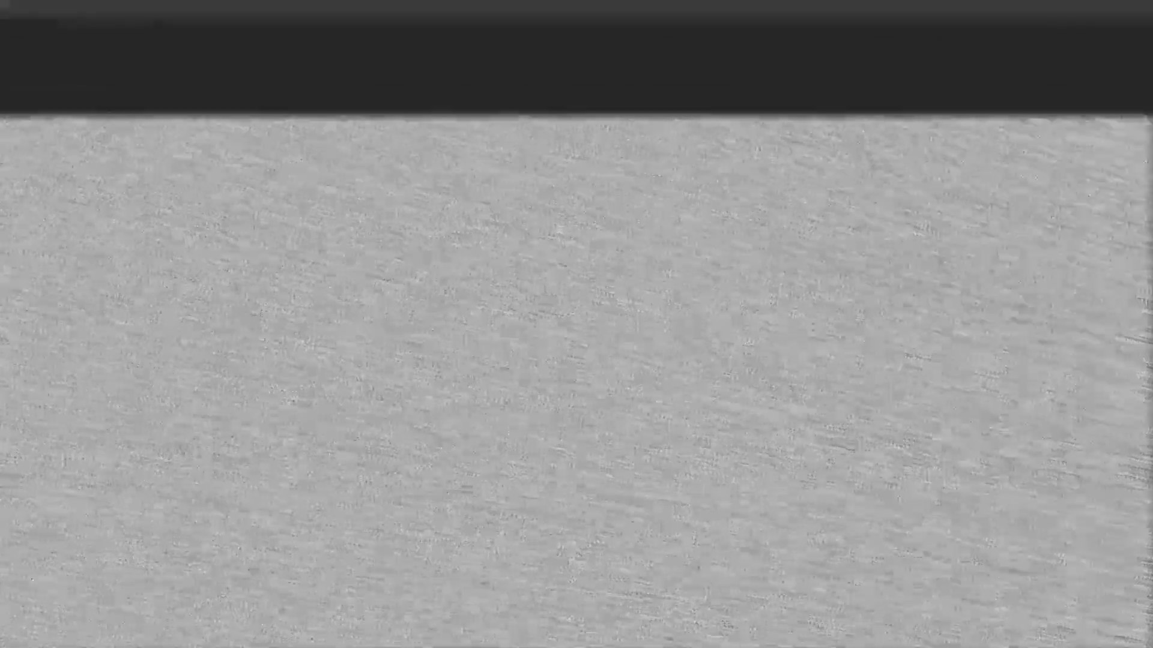
pyautogui.click(305, 12)
pyautogui.moveTo(342, 268)
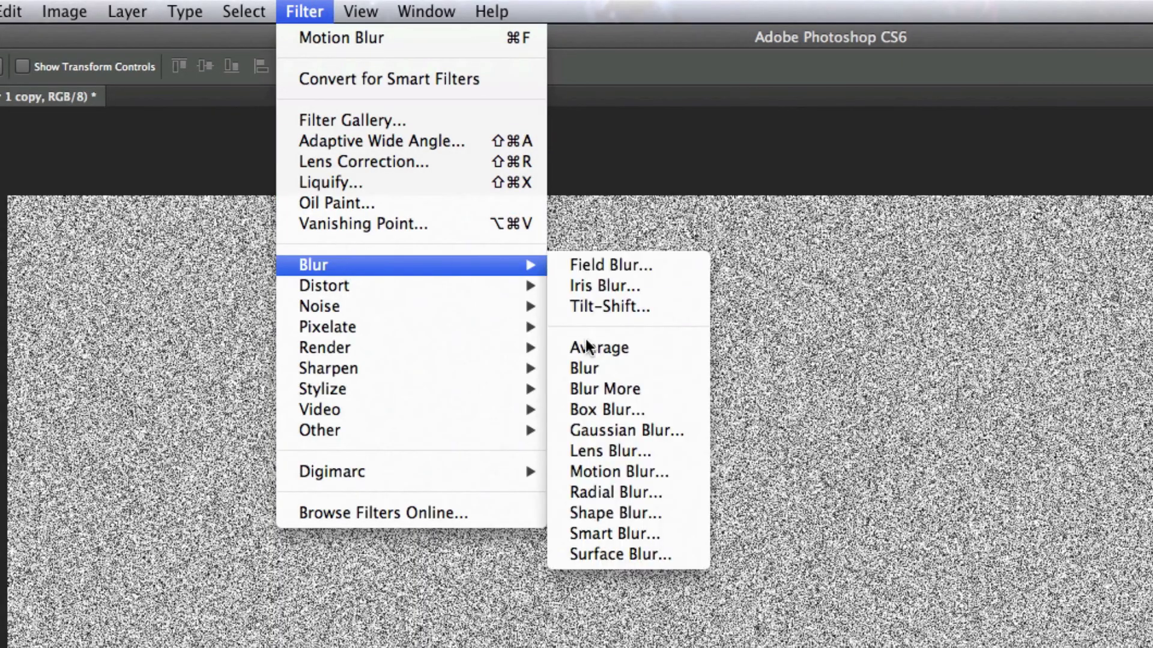
pyautogui.click(606, 472)
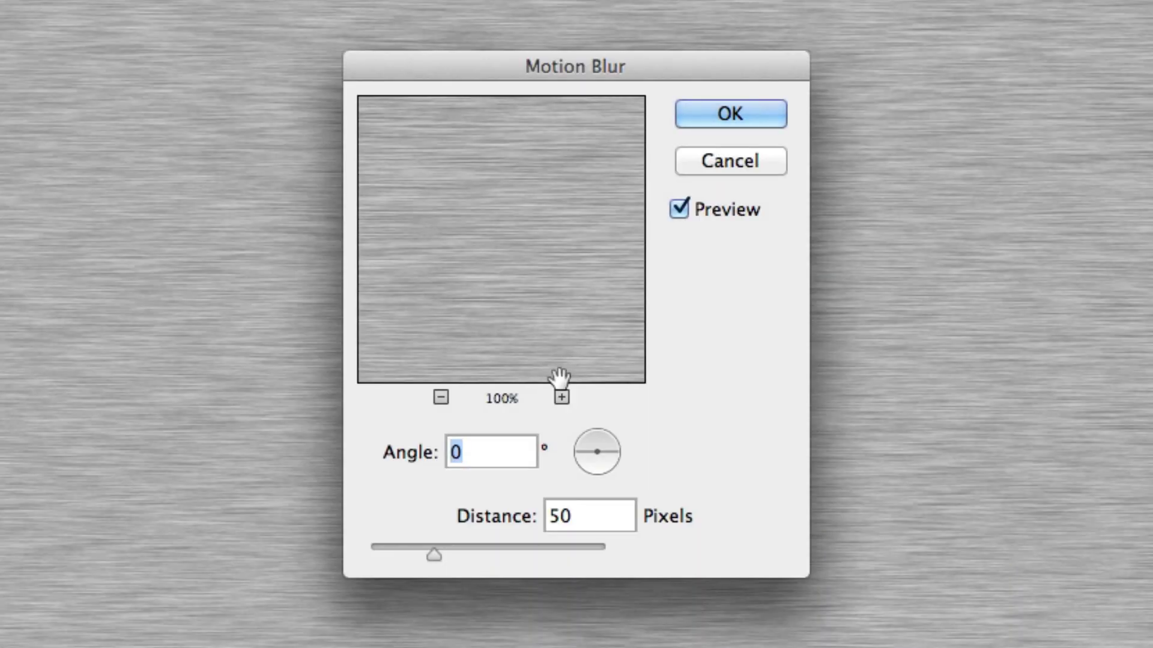
pyautogui.write('90')
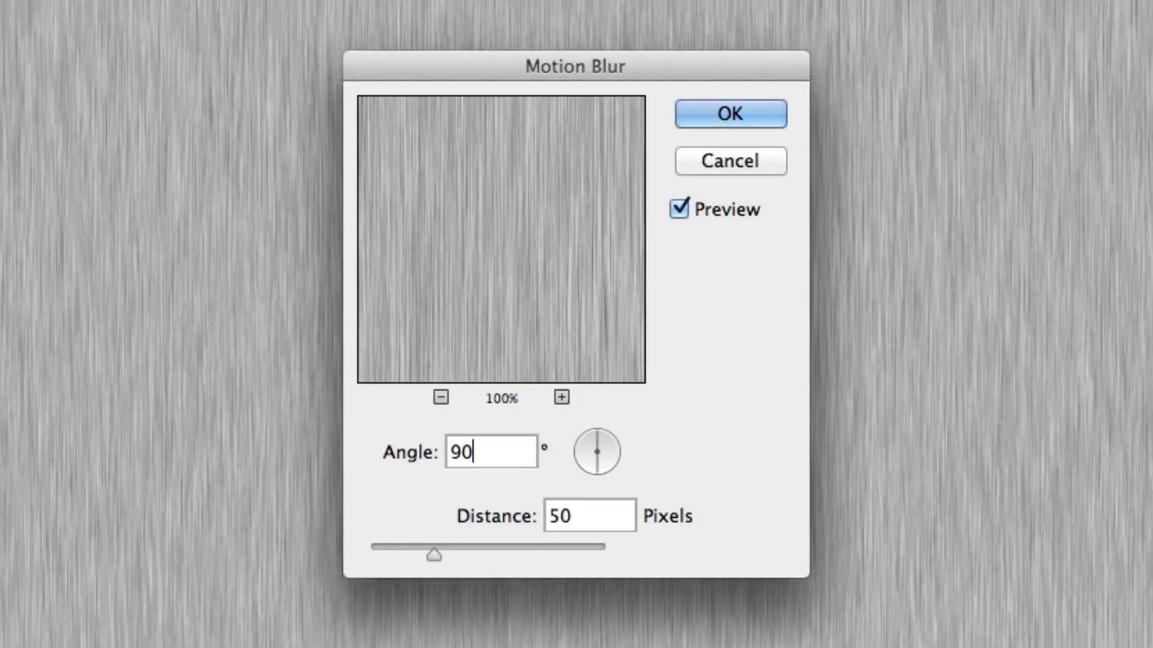
pyautogui.press('Return')
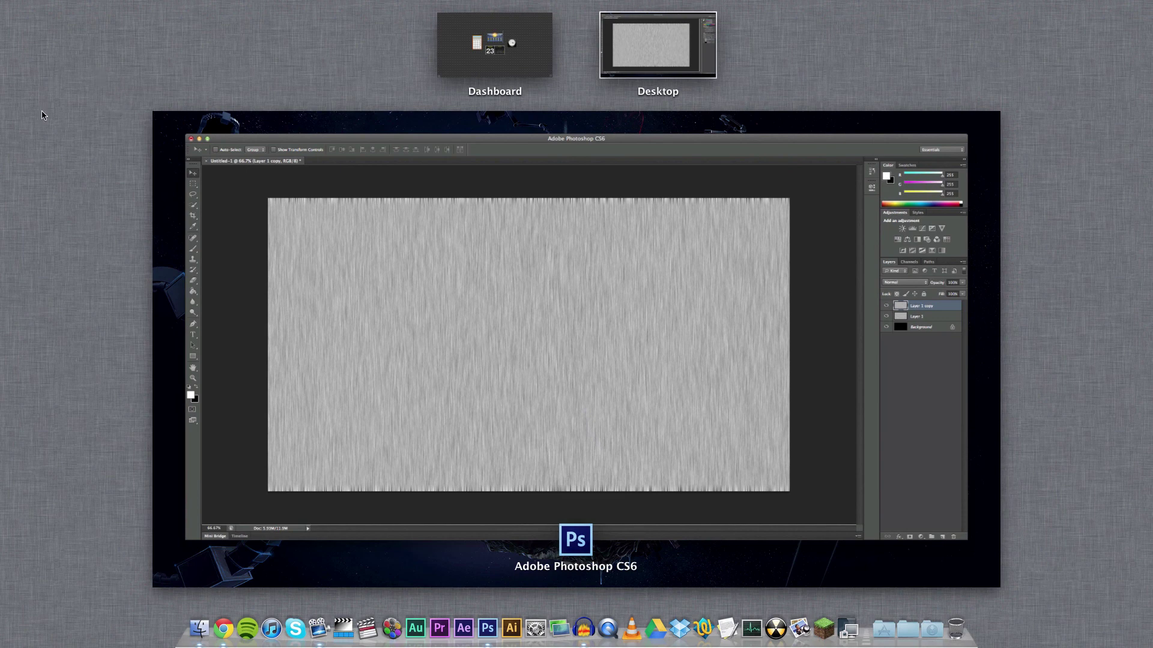
# Step: Leave Mission Control and return to Photoshop
pyautogui.press('F3')
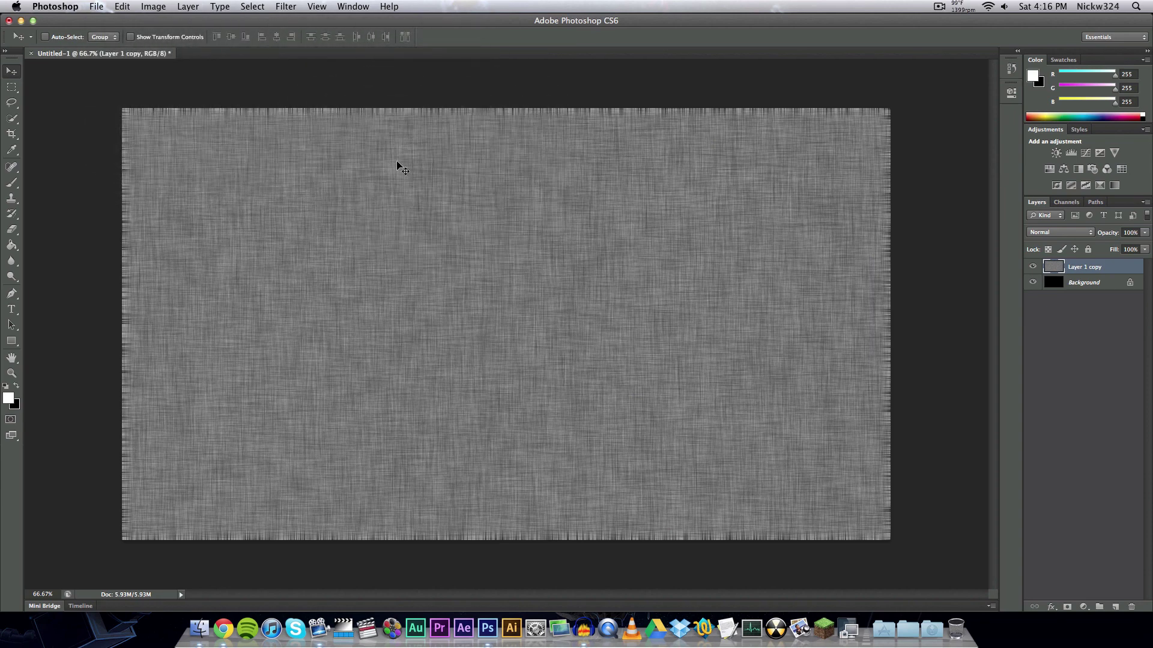
# Step: Scale the linen layer to about 104% and center it vertically on the canvas
pyautogui.press('super+t')
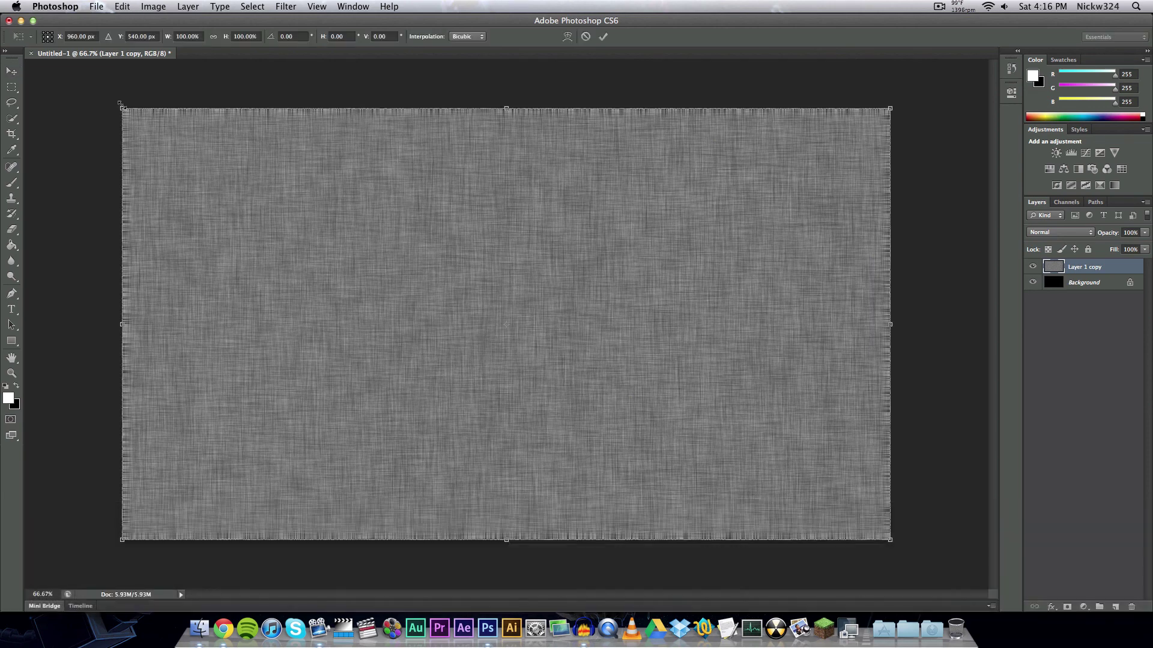
pyautogui.moveTo(120, 106); pyautogui.dragTo(90, 84)
pyautogui.press('Return')
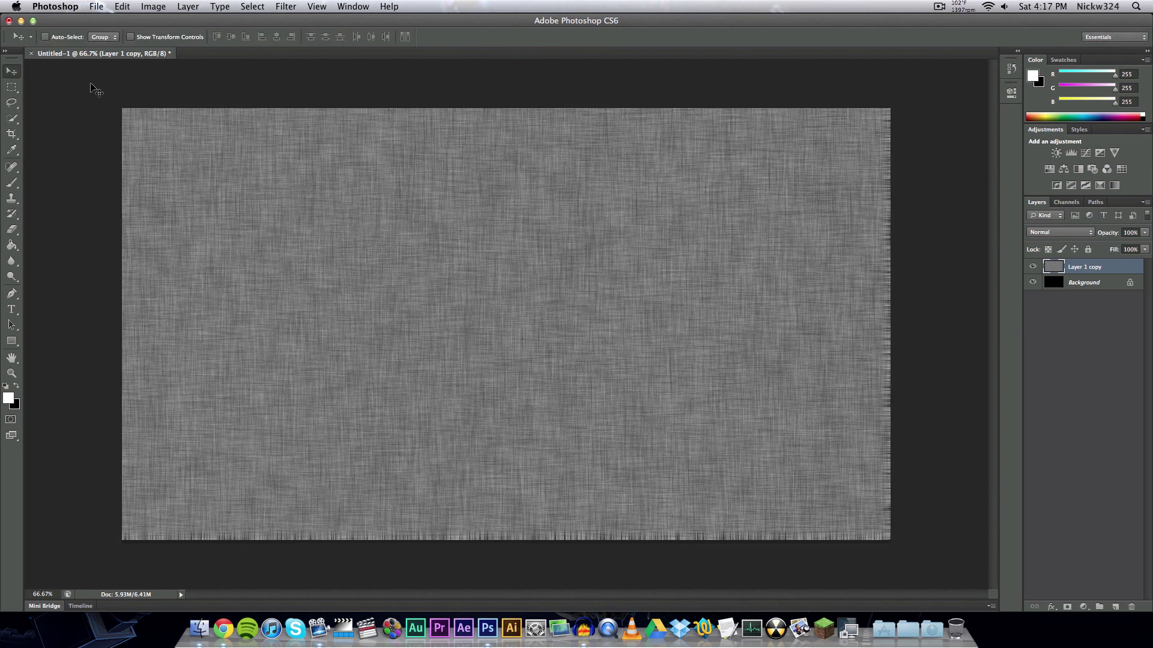
pyautogui.press('super+a')
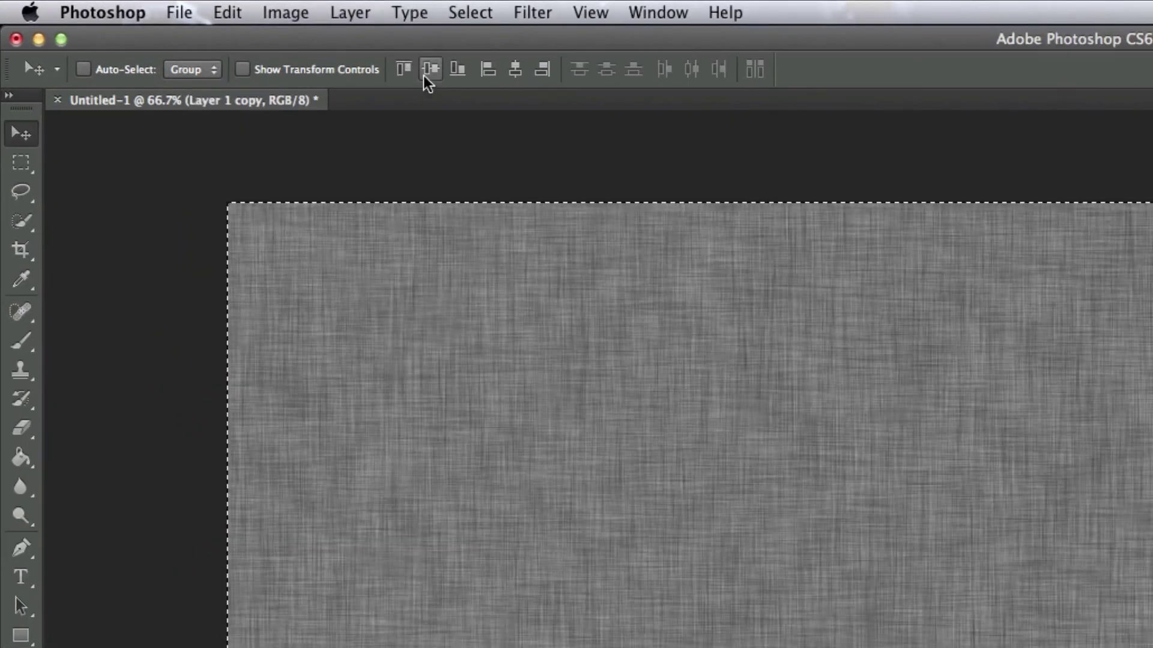
pyautogui.click(428, 83)
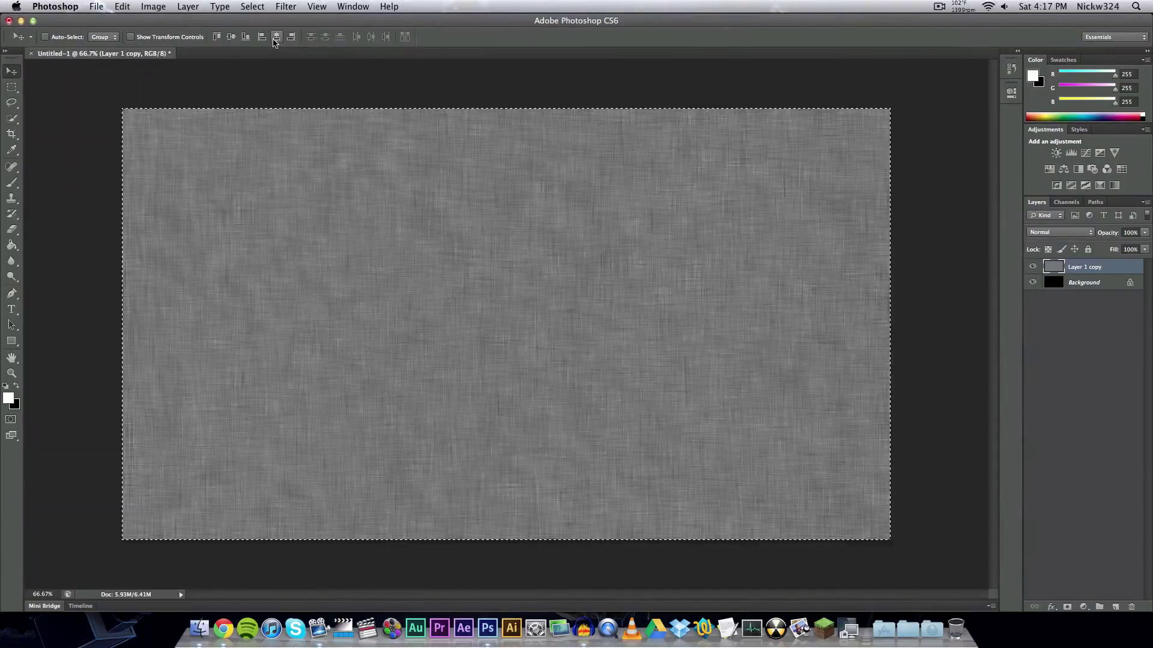
pyautogui.press('super+d')
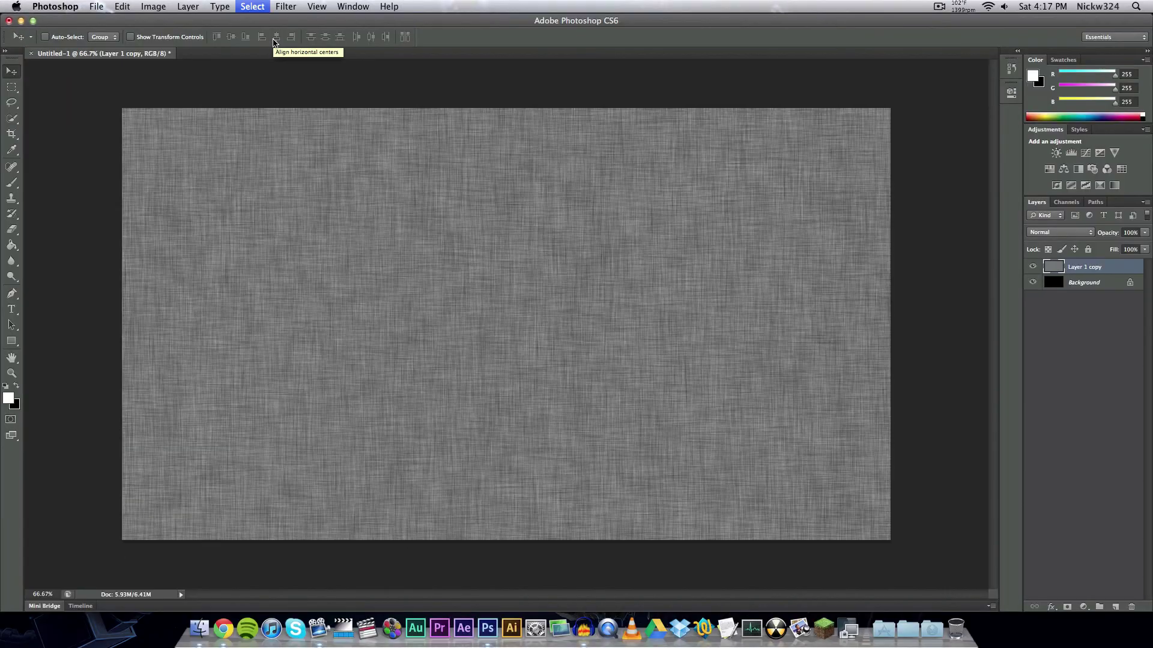
pyautogui.press('super+t')
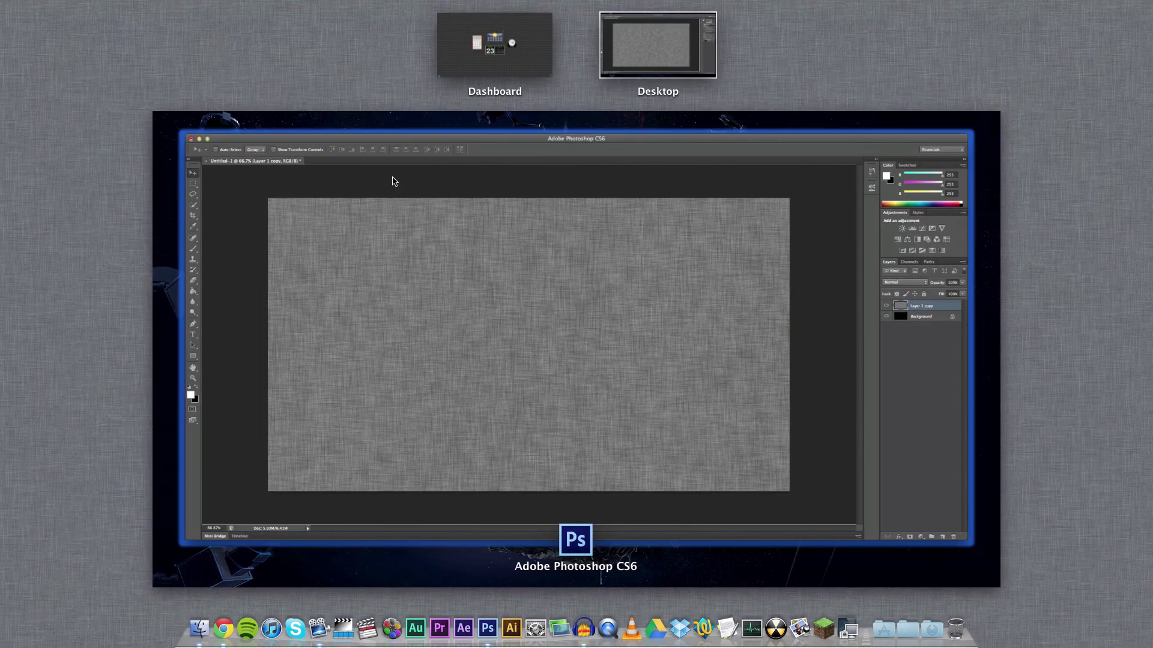
# Step: Back in Photoshop, lower Layer 1 copy's opacity to about 77%
pyautogui.click(290, 201)
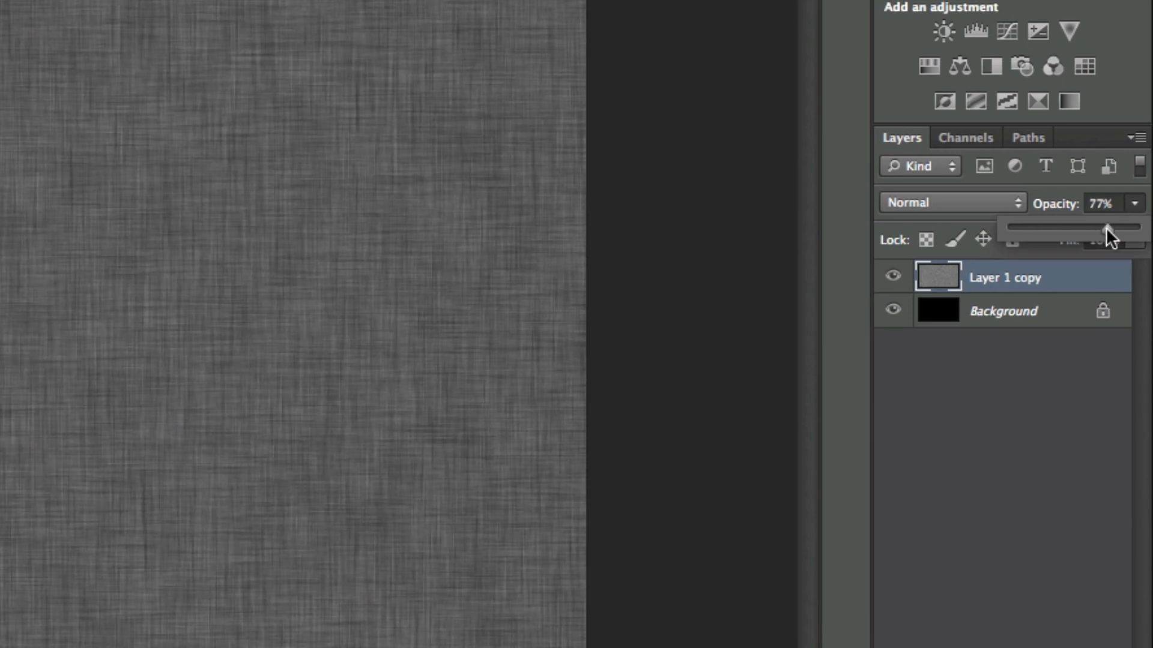
pyautogui.click(1042, 464)
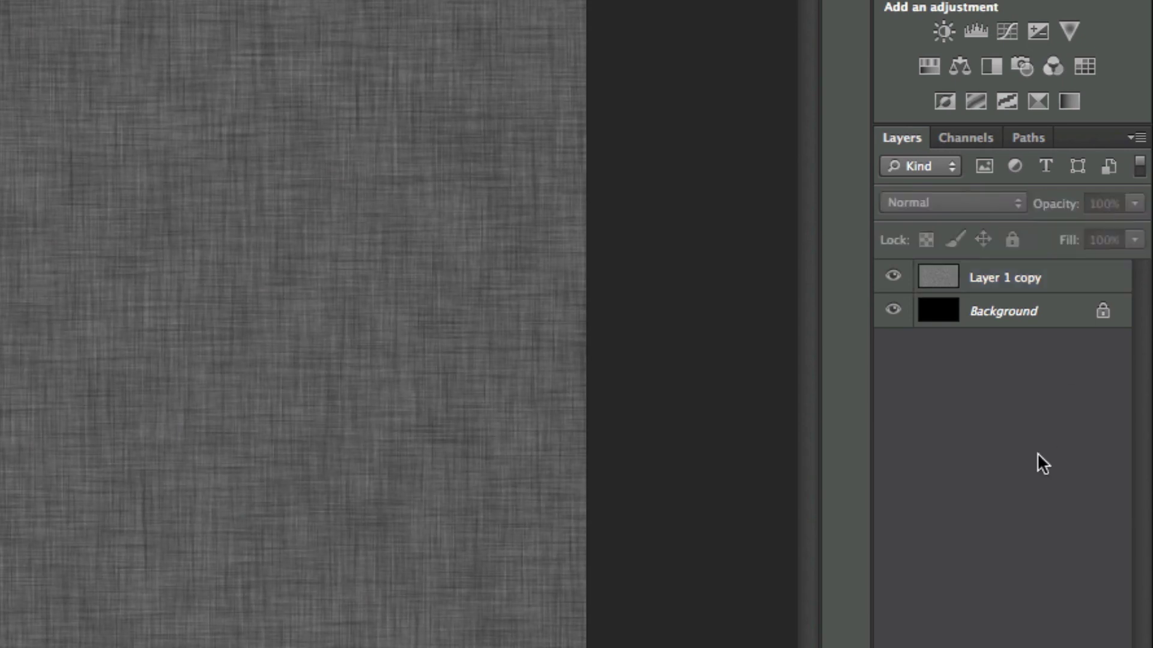
pyautogui.click(1068, 267)
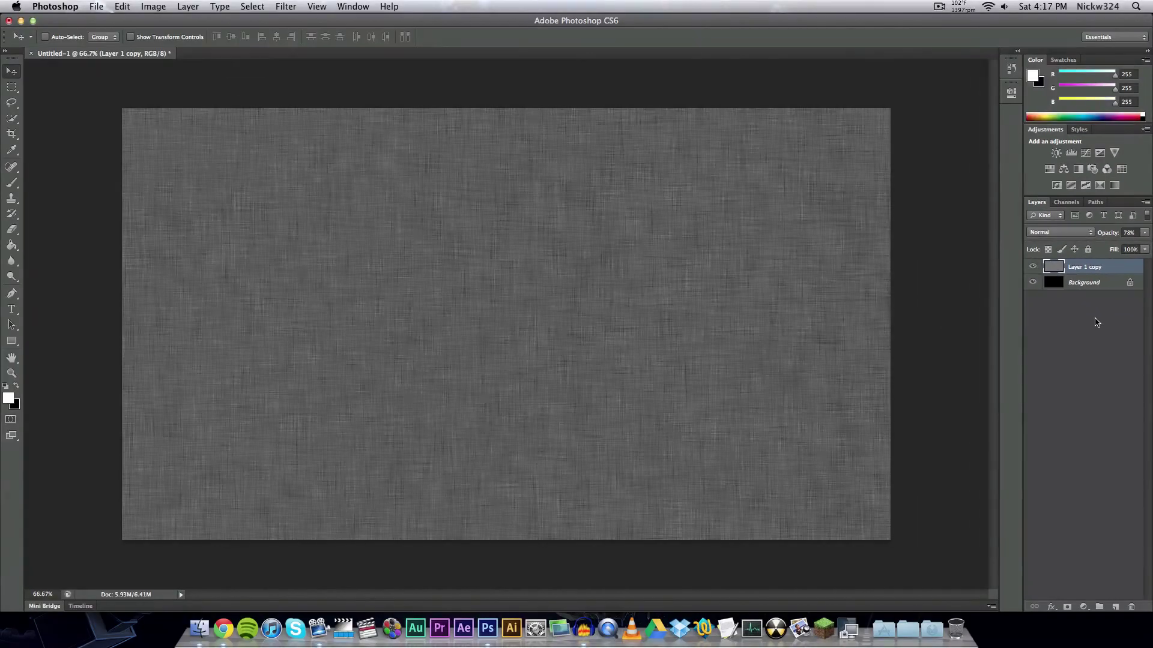
pyautogui.click(1096, 322)
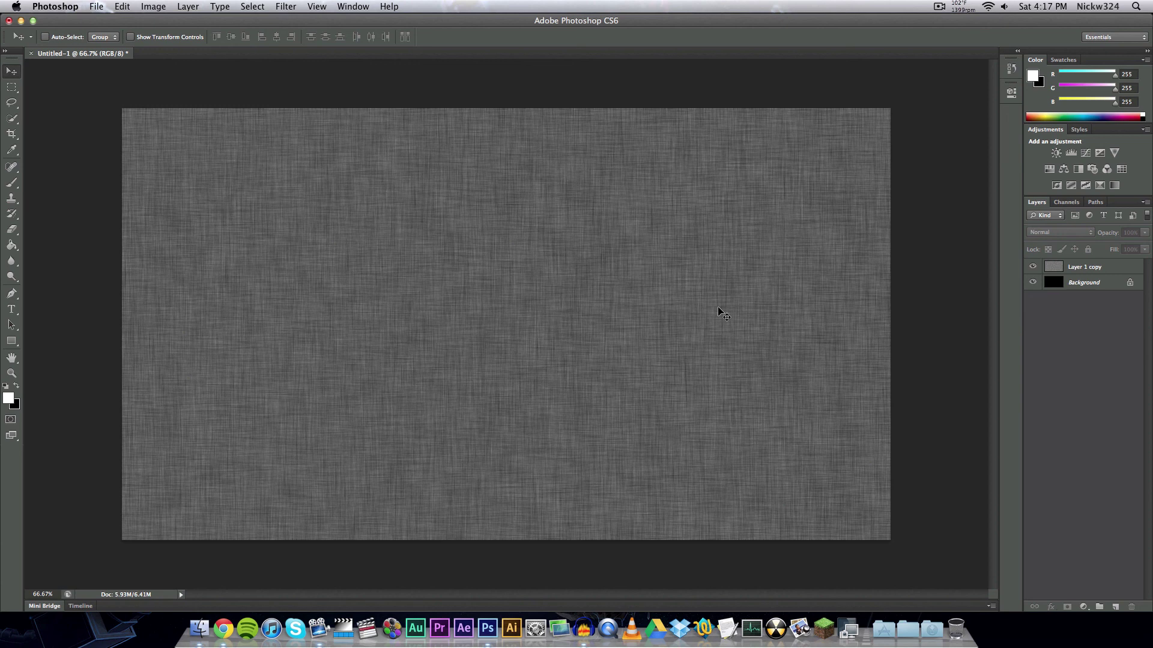
# Step: Toggle Mission Control a few times to compare the linen, ending back in Photoshop
pyautogui.hotkey('ctrl', 'Up')
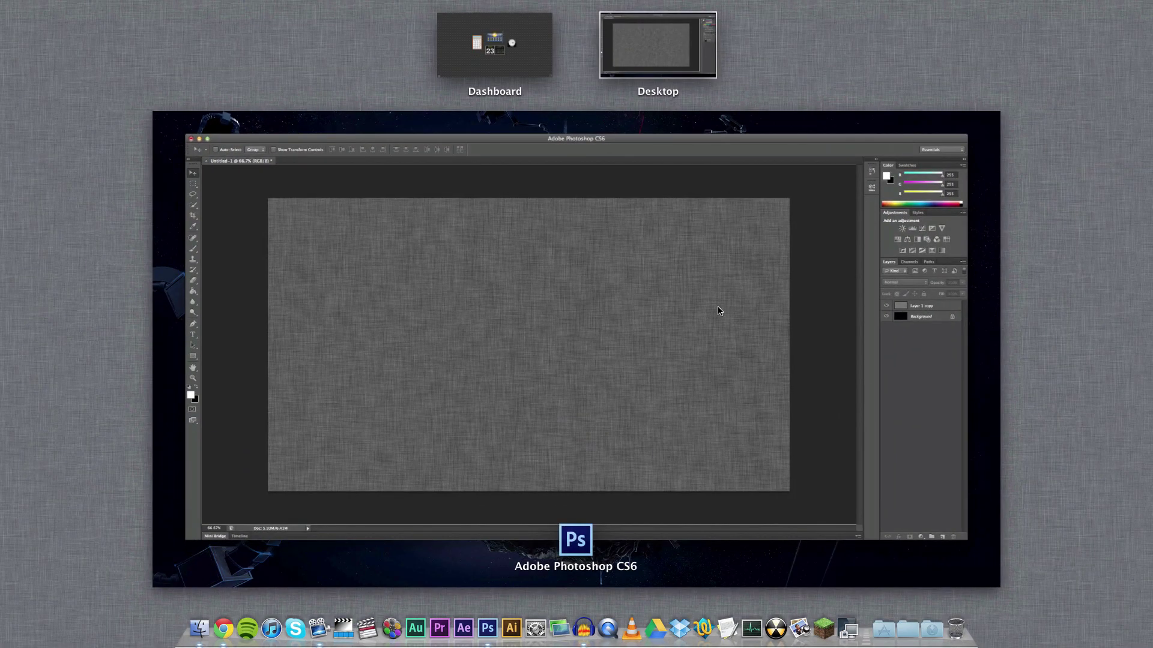
pyautogui.hotkey('ctrl', 'Up')
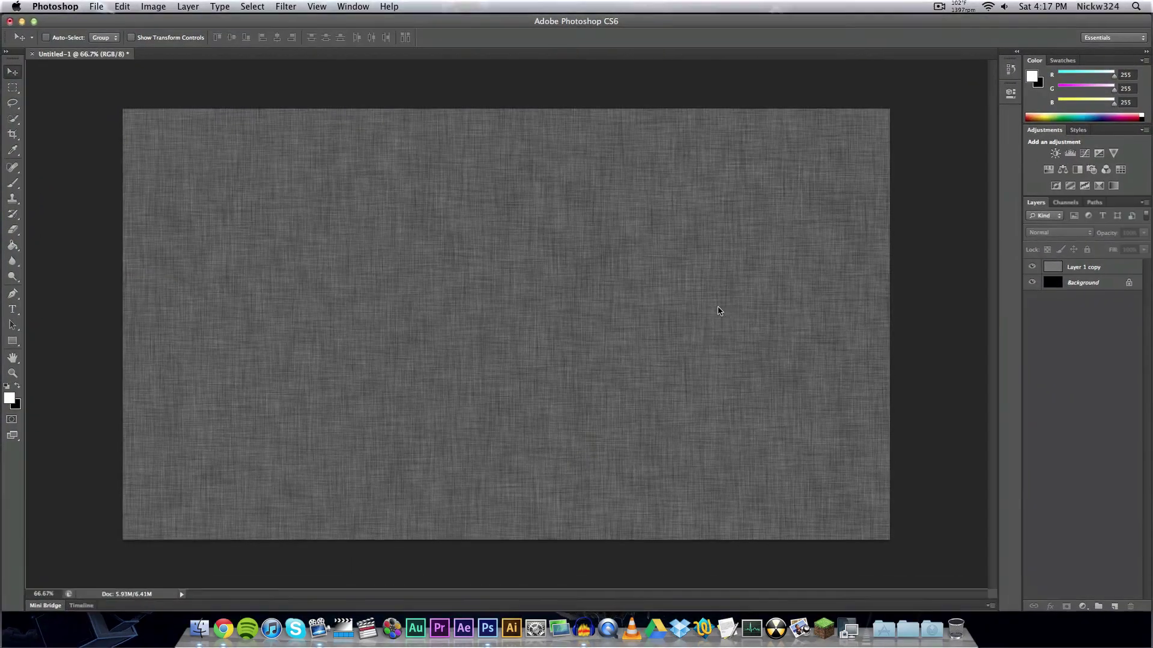
pyautogui.hotkey('ctrl', 'Up')
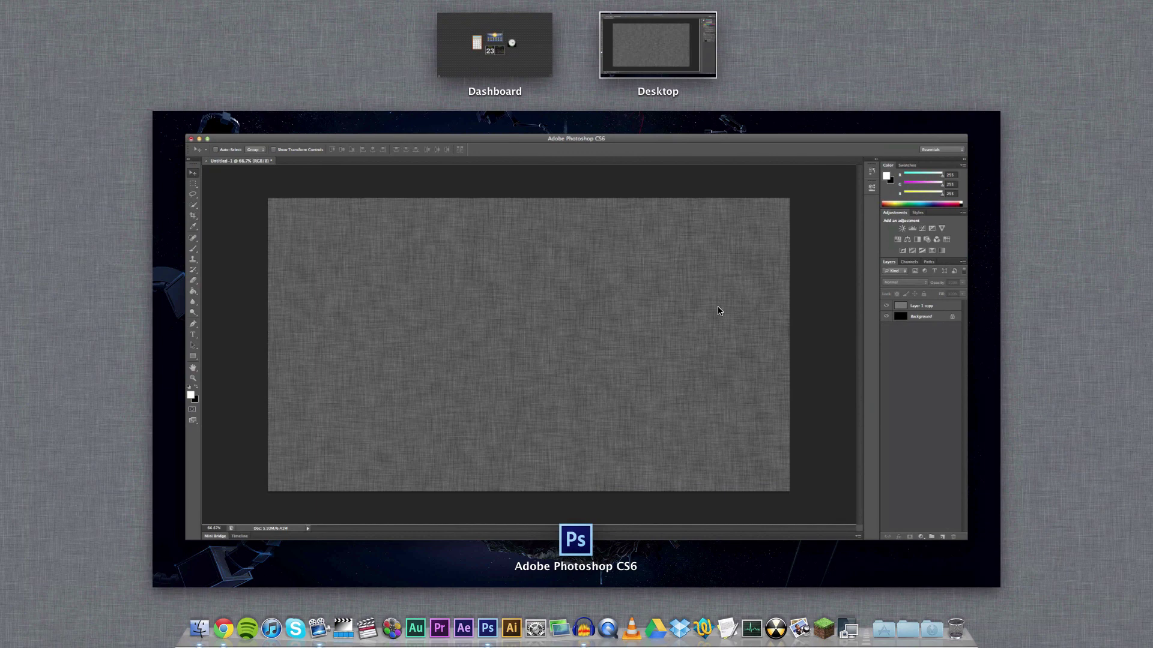
pyautogui.hotkey('ctrl', 'Up')
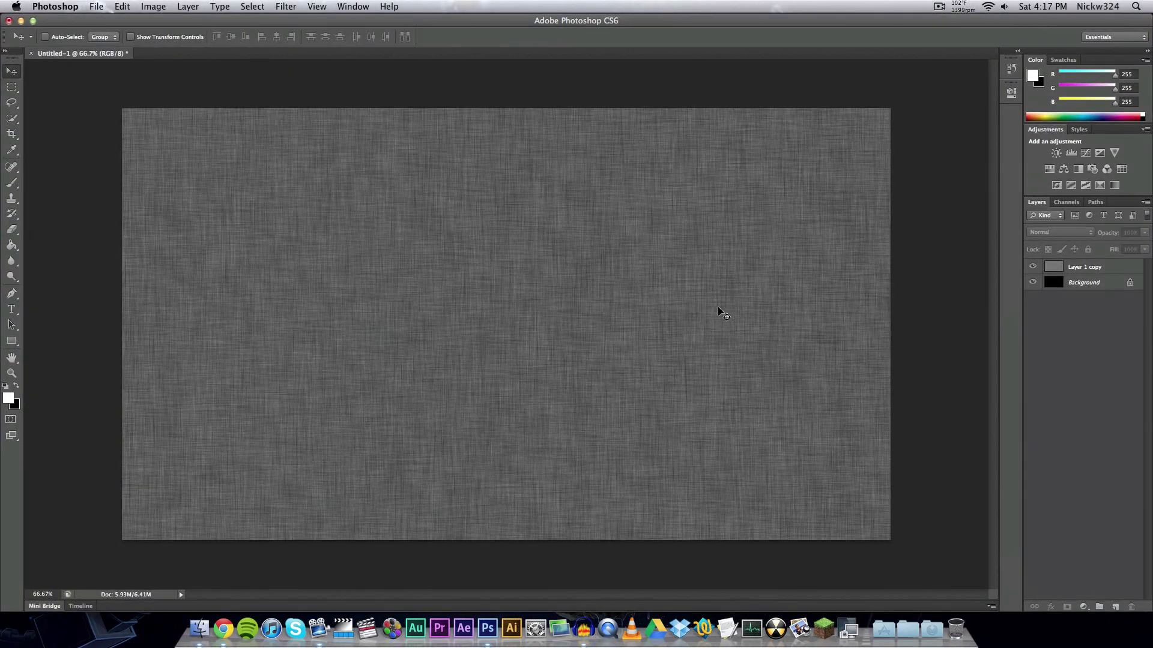